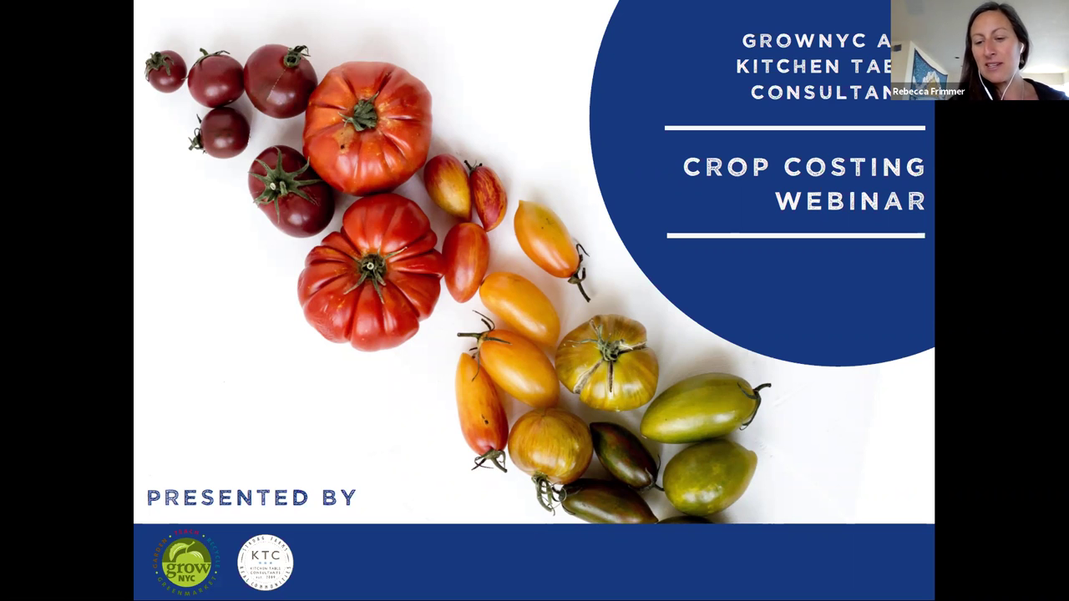
Advance to the slide warning about unknown crop costs, then switch to the crop costing workbook
{"action": "key", "text": "Right"}
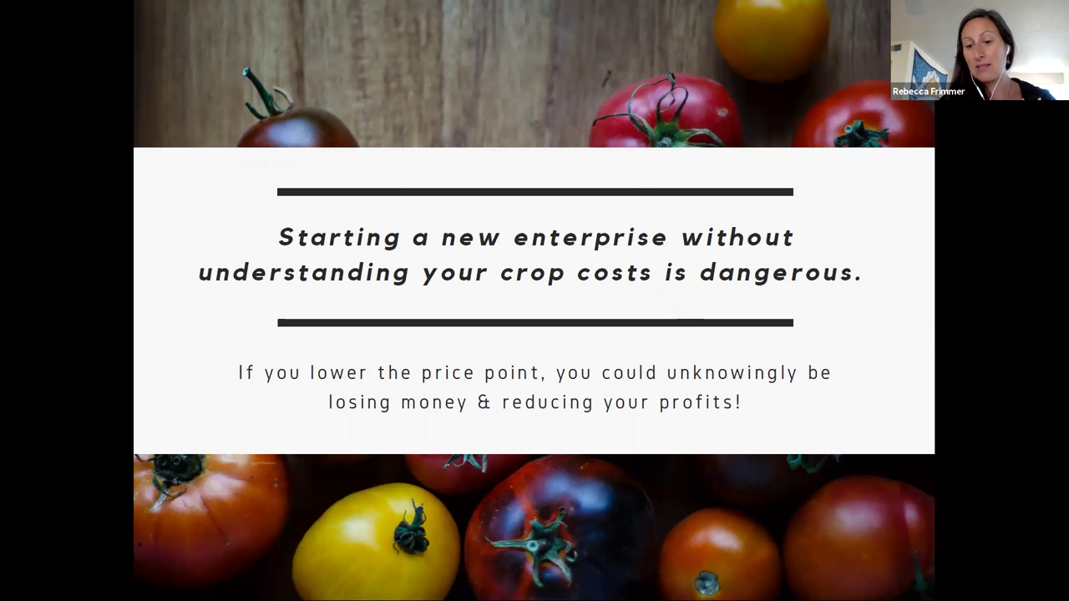
{"action": "key", "text": "alt+Tab"}
{"action": "key", "text": "alt+Tab"}
{"action": "key", "text": "alt+Tab"}
{"action": "key", "text": "alt+Tab"}
{"action": "key", "text": "alt+Tab"}
{"action": "key", "text": "alt+Tab"}
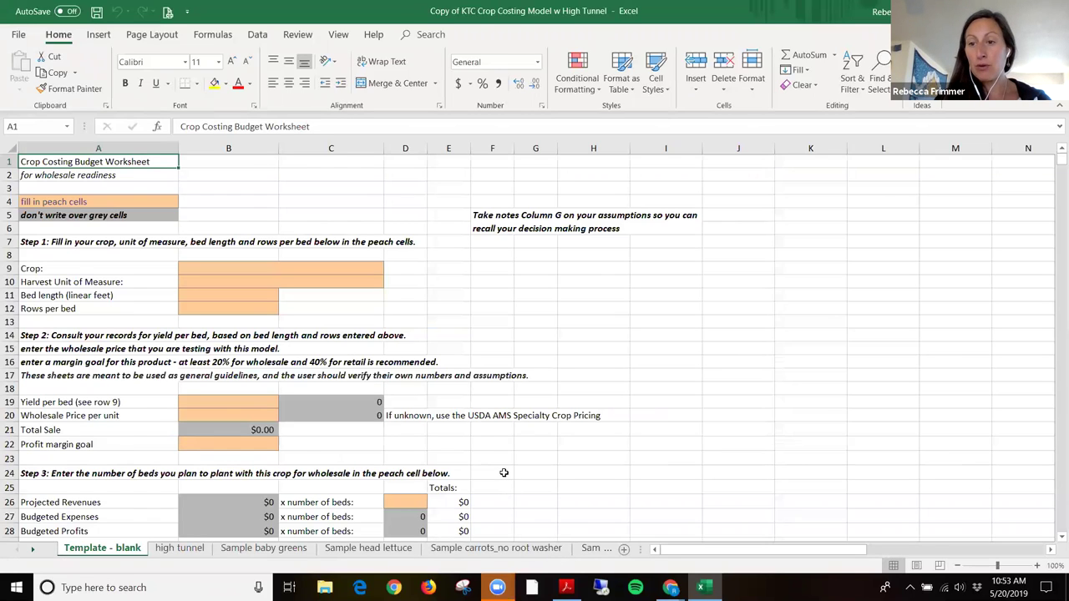
Show the Sample baby greens sheet with its 675-pound yield, $2.00 price and $6,750 revenue
{"action": "left_click", "coordinate": [286, 548]}
{"action": "scroll", "coordinate": [1050, 184], "scroll_direction": "up", "scroll_amount": 7}
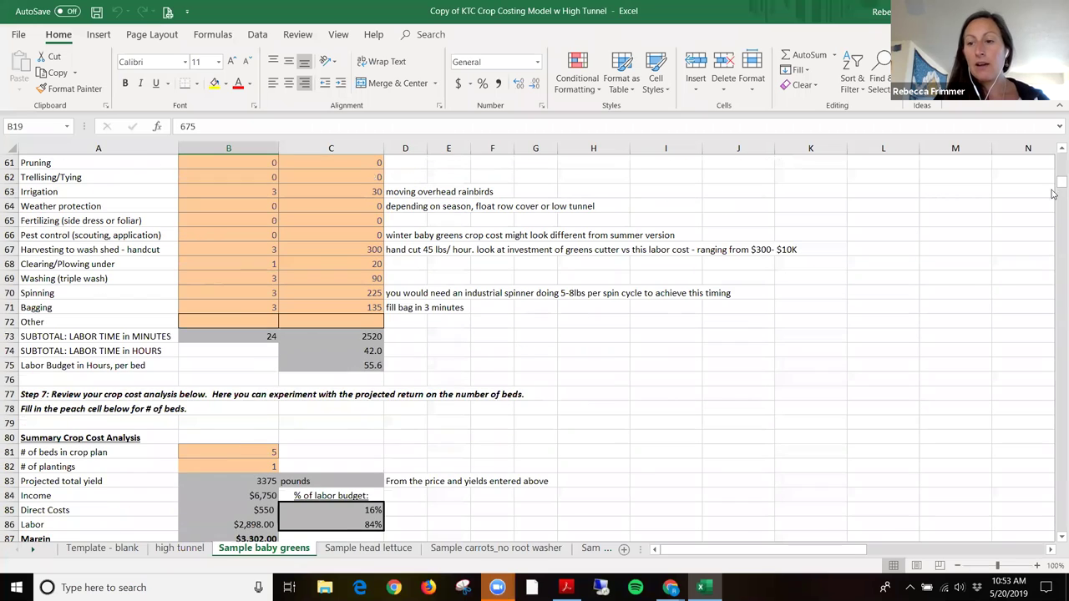
{"action": "scroll", "coordinate": [1050, 188], "scroll_direction": "up", "scroll_amount": 20}
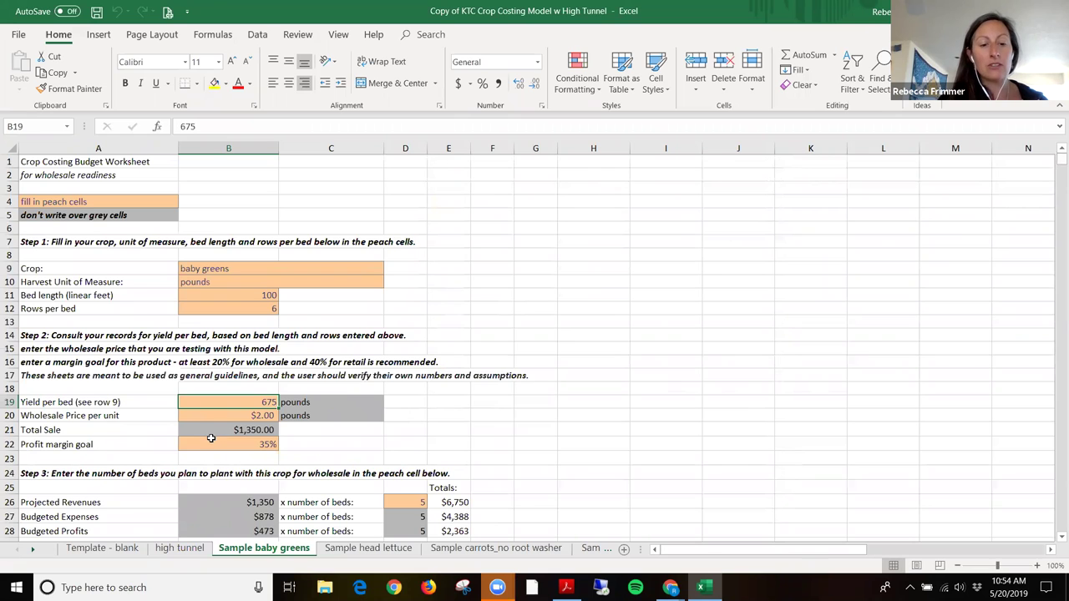
{"action": "scroll", "coordinate": [210, 437], "scroll_direction": "down", "scroll_amount": 2}
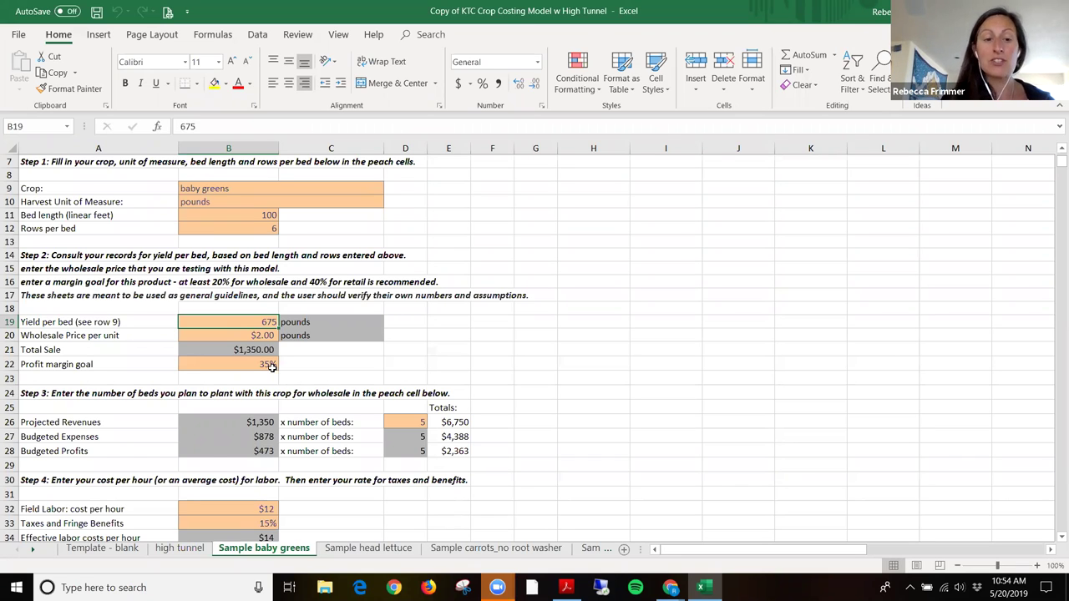
{"action": "scroll", "coordinate": [271, 367], "scroll_direction": "down", "scroll_amount": 3}
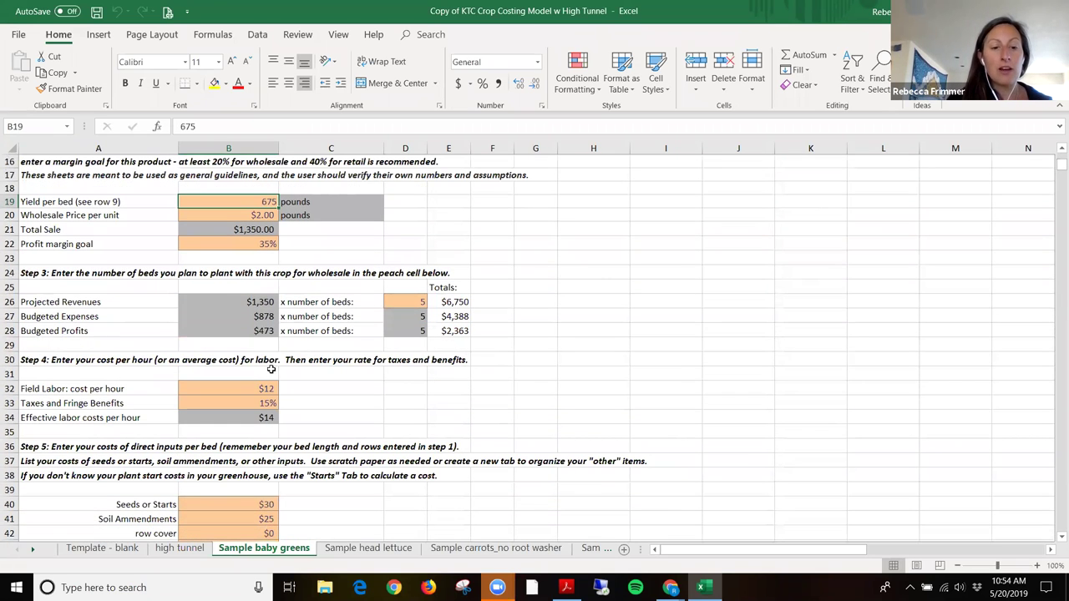
{"action": "scroll", "coordinate": [256, 388], "scroll_direction": "down", "scroll_amount": 6}
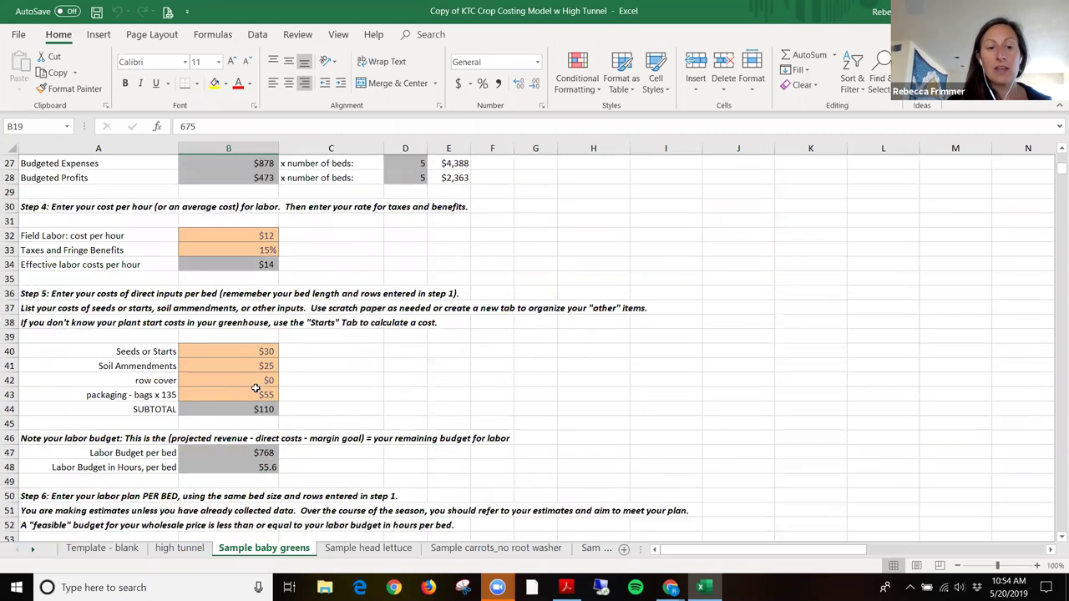
{"action": "scroll", "coordinate": [255, 388], "scroll_direction": "down", "scroll_amount": 4}
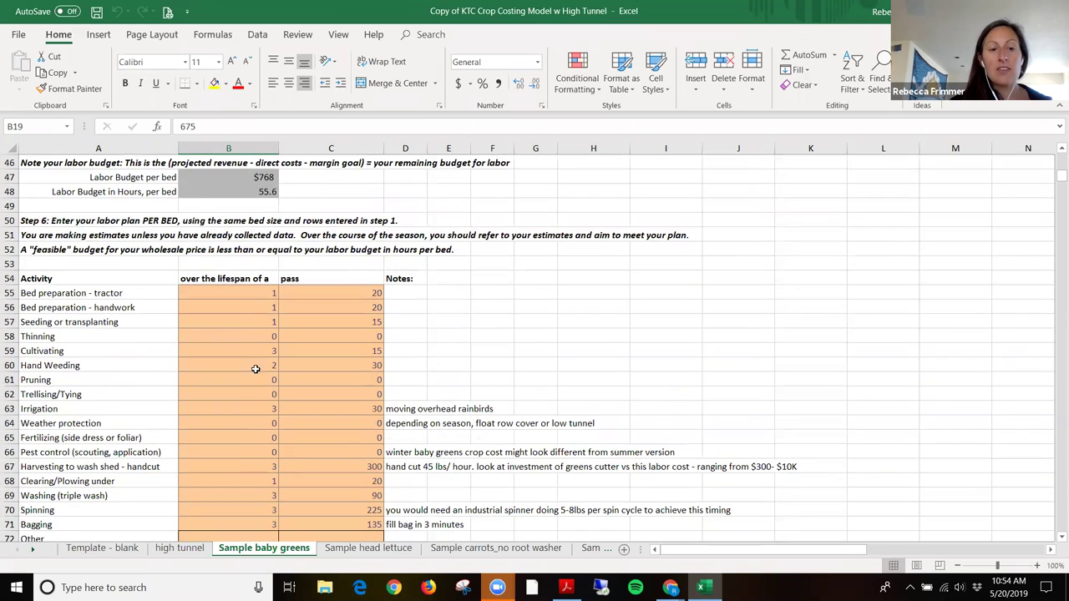
{"action": "scroll", "coordinate": [249, 342], "scroll_direction": "down", "scroll_amount": 1}
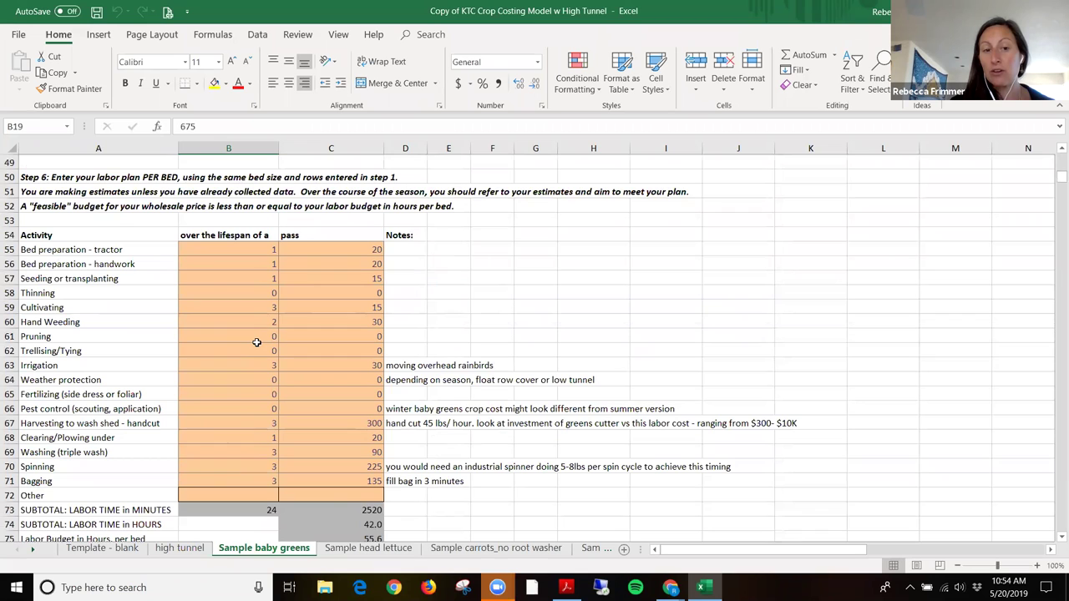
{"action": "scroll", "coordinate": [261, 343], "scroll_direction": "down", "scroll_amount": 5}
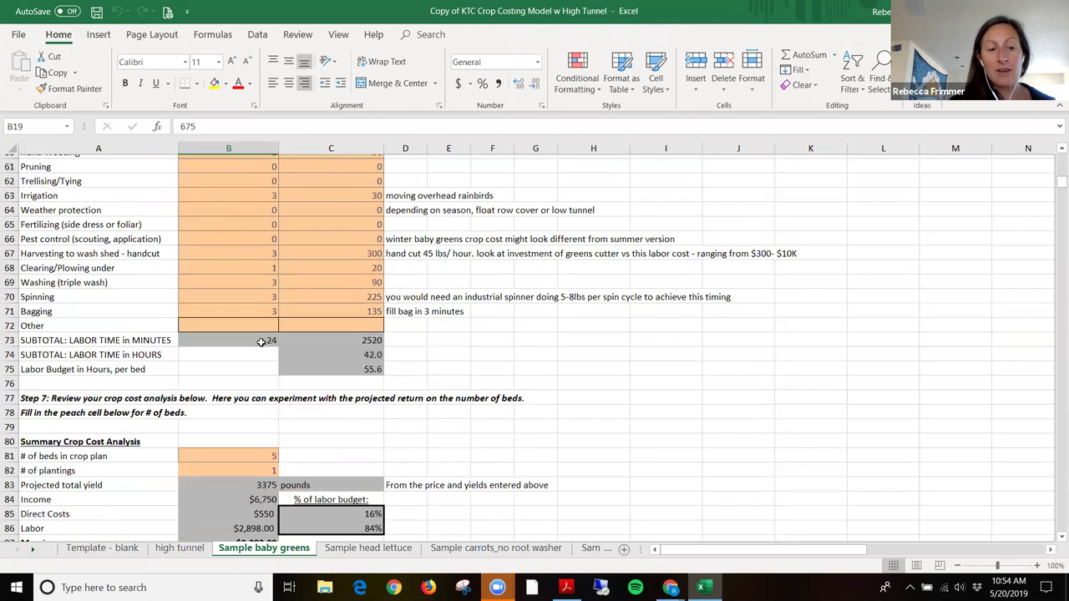
{"action": "scroll", "coordinate": [261, 342], "scroll_direction": "down", "scroll_amount": 2}
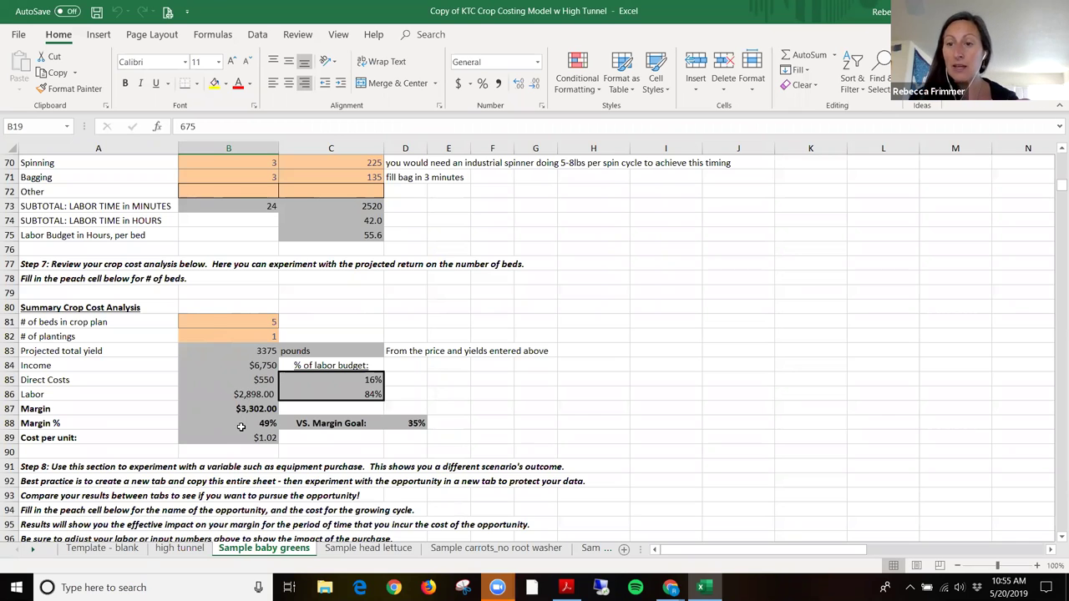
Go to the Transplants sheet's Watermelon starts cost worksheet, 47 plants per tray
{"action": "scroll", "coordinate": [240, 426], "scroll_direction": "down", "scroll_amount": 4}
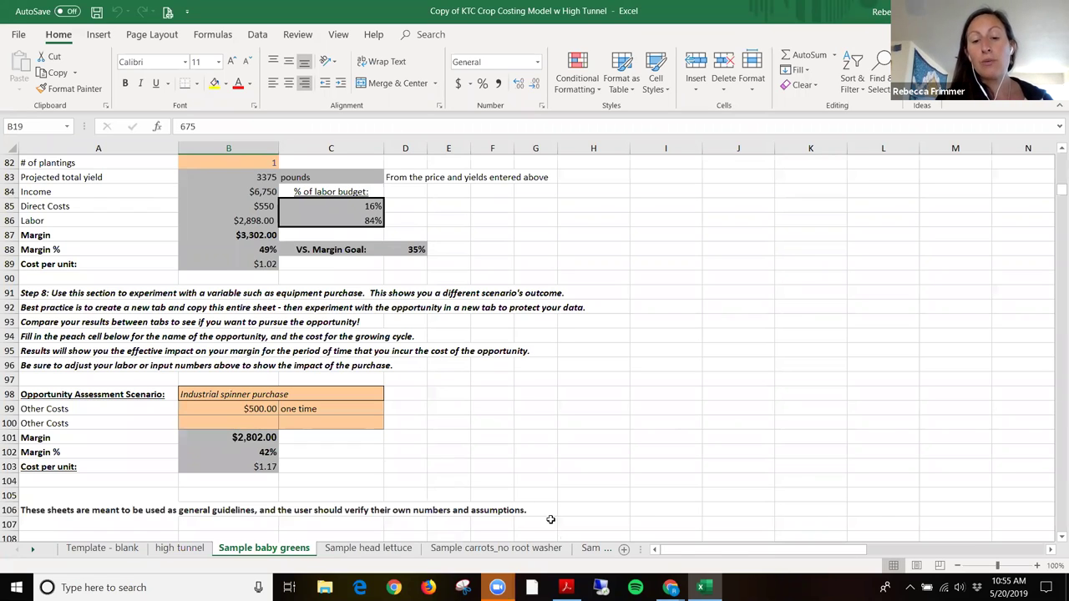
{"action": "left_click", "coordinate": [34, 548]}
{"action": "left_click", "coordinate": [33, 548]}
{"action": "left_click", "coordinate": [33, 547]}
{"action": "left_click", "coordinate": [481, 548]}
{"action": "scroll", "coordinate": [582, 203], "scroll_direction": "up", "scroll_amount": 13}
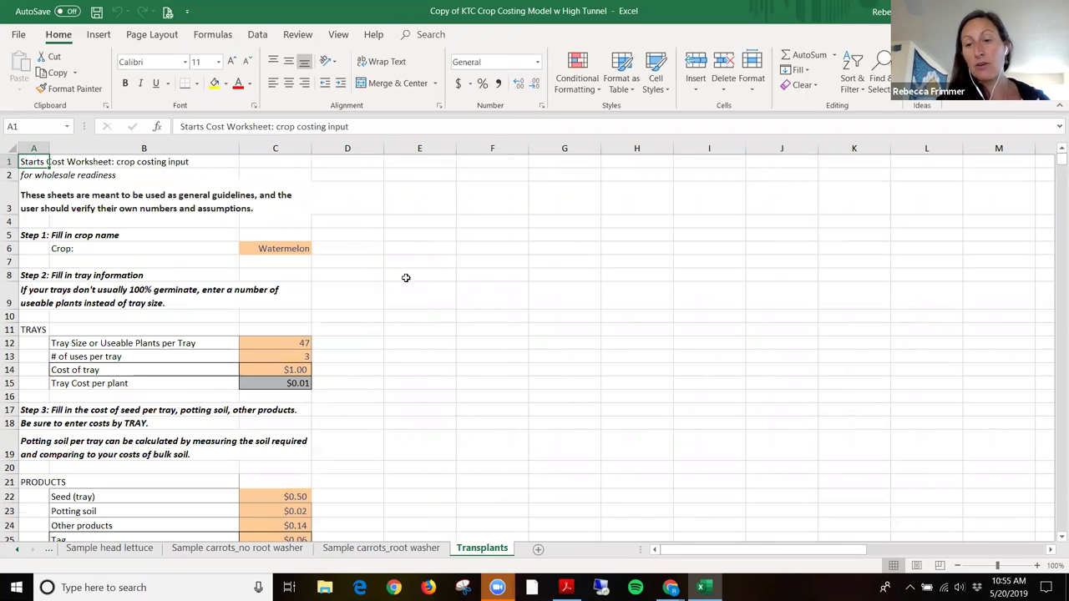
{"action": "scroll", "coordinate": [406, 277], "scroll_direction": "down", "scroll_amount": 12}
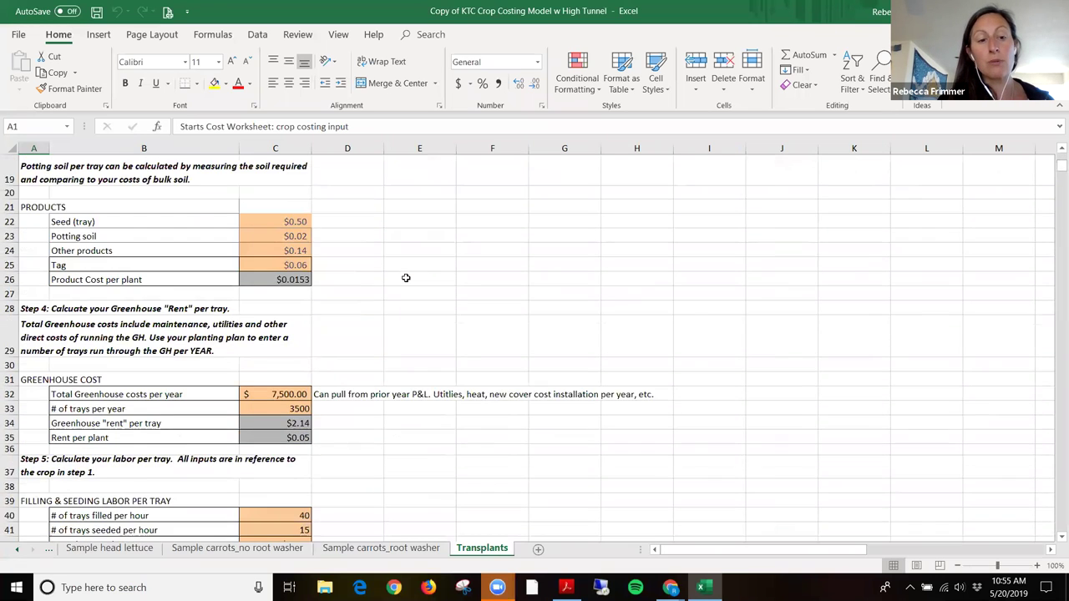
{"action": "scroll", "coordinate": [406, 277], "scroll_direction": "down", "scroll_amount": 4}
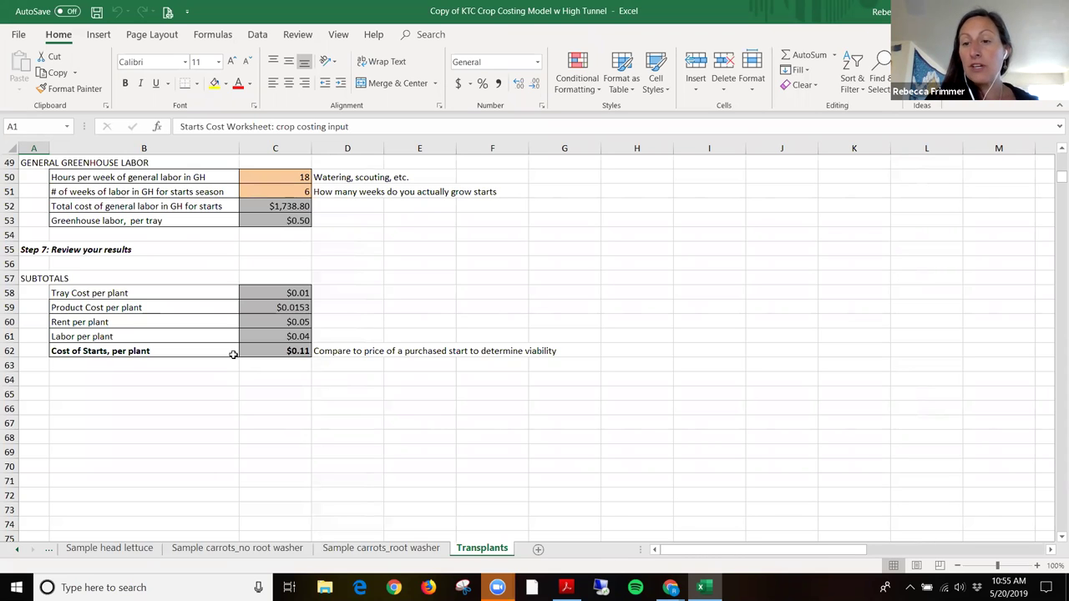
{"action": "left_click", "coordinate": [18, 550]}
{"action": "left_click", "coordinate": [18, 550]}
{"action": "left_click", "coordinate": [18, 551]}
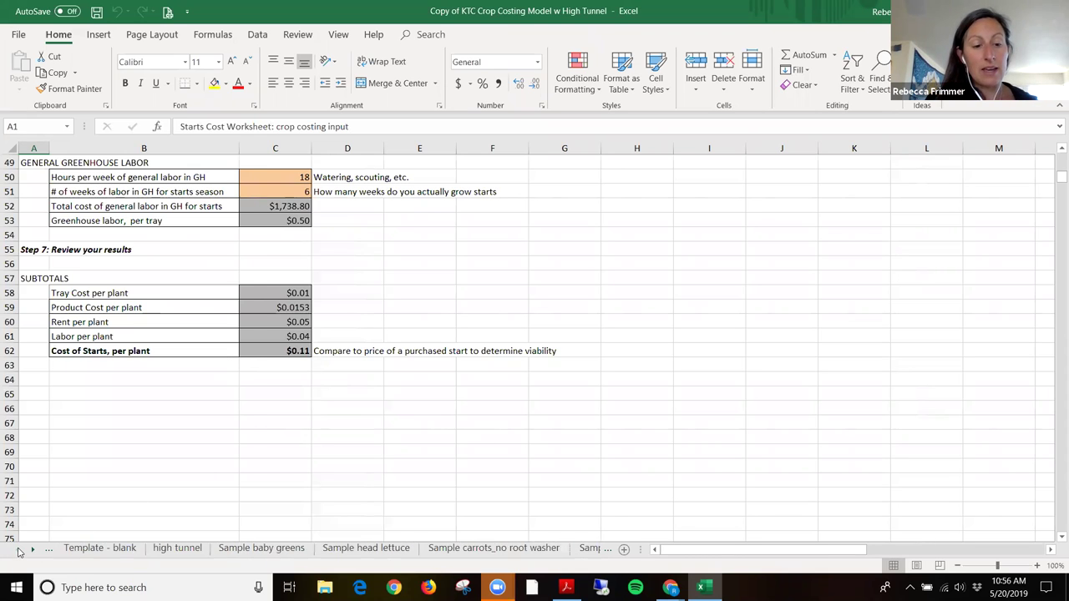
Show the high tunnel breakeven: $9,400 out-of-pocket and $5,072.32 Year 1 net impact
{"action": "left_click", "coordinate": [168, 552]}
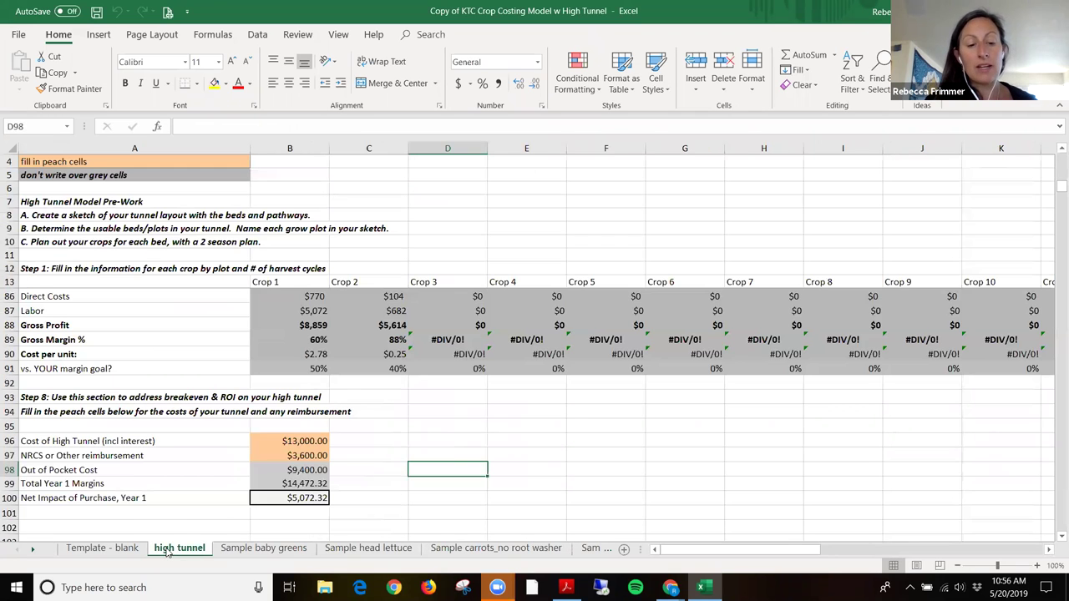
{"action": "key", "text": "alt+Tab"}
{"action": "key", "text": "alt+Tab"}
{"action": "key", "text": "alt+Tab"}
{"action": "key", "text": "alt+Tab"}
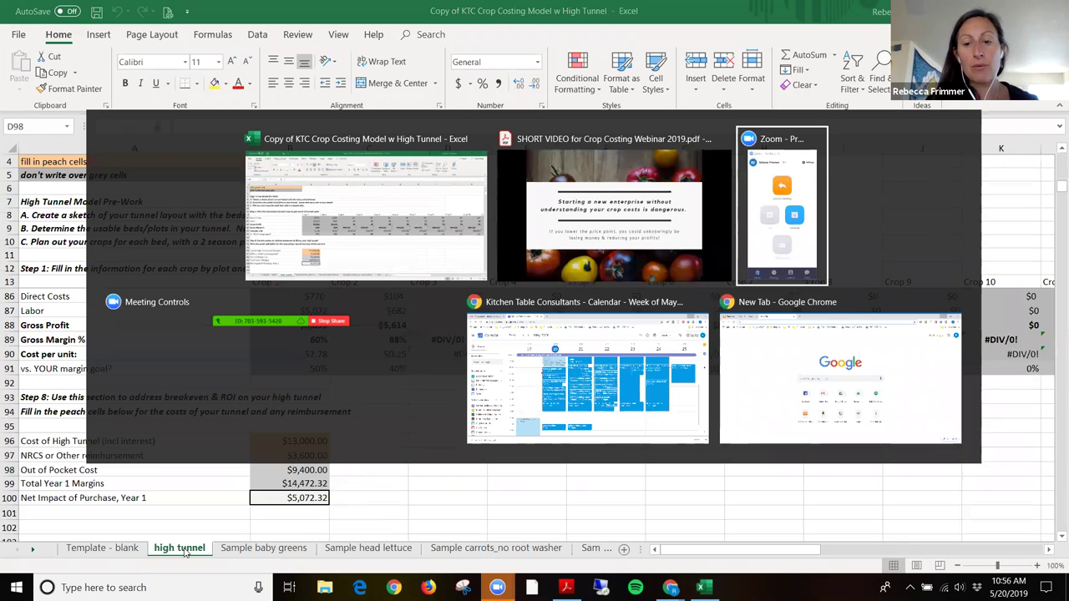
{"action": "key", "text": "alt+Tab"}
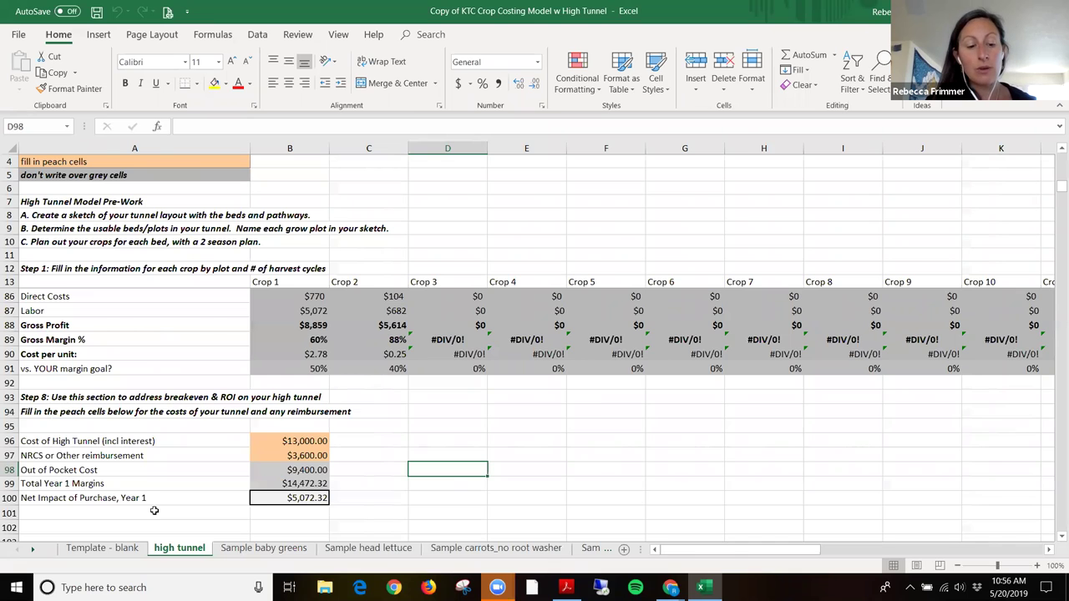
Switch from the workbook back to the PDF webinar slides at the Webinar Agenda
{"action": "key", "text": "alt+Tab"}
{"action": "key", "text": "alt+Tab"}
{"action": "key", "text": "alt+Tab"}
{"action": "key", "text": "alt+Tab"}
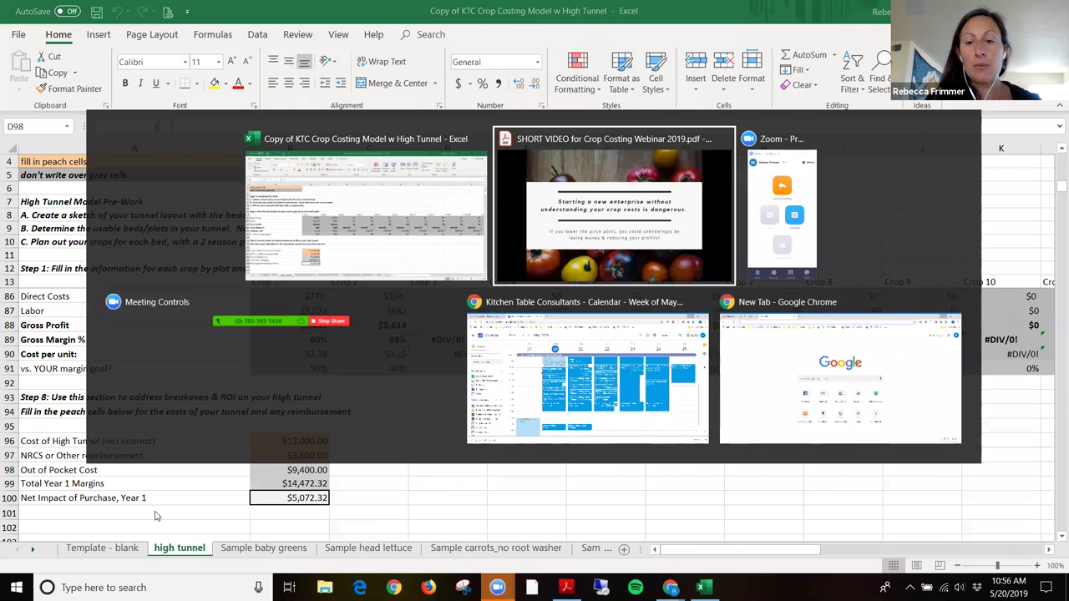
{"action": "key", "text": "alt+Tab"}
{"action": "key", "text": "alt+Tab"}
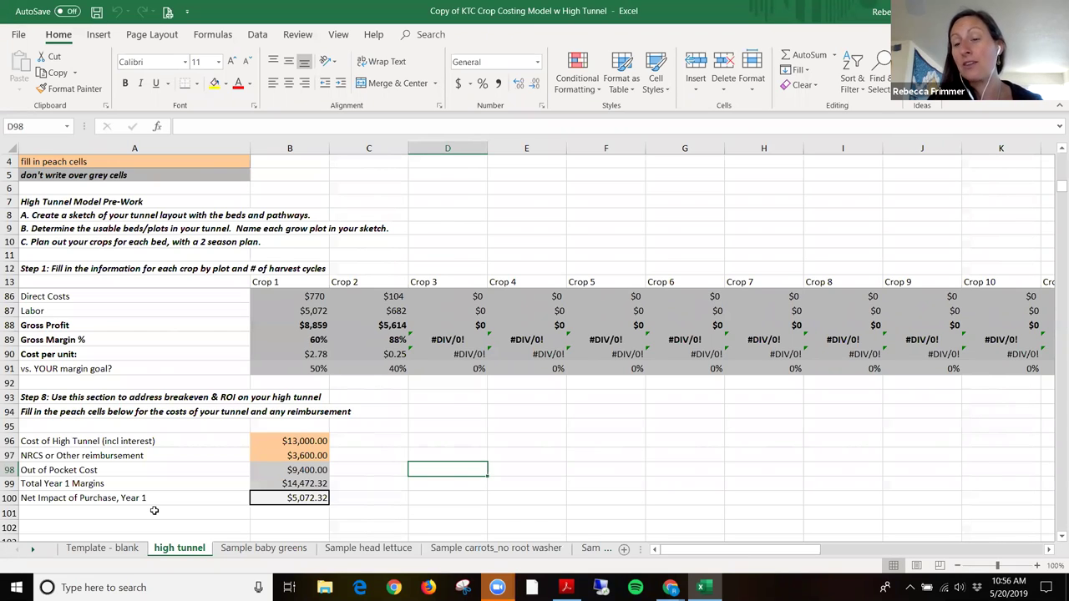
{"action": "key", "text": "alt+Tab"}
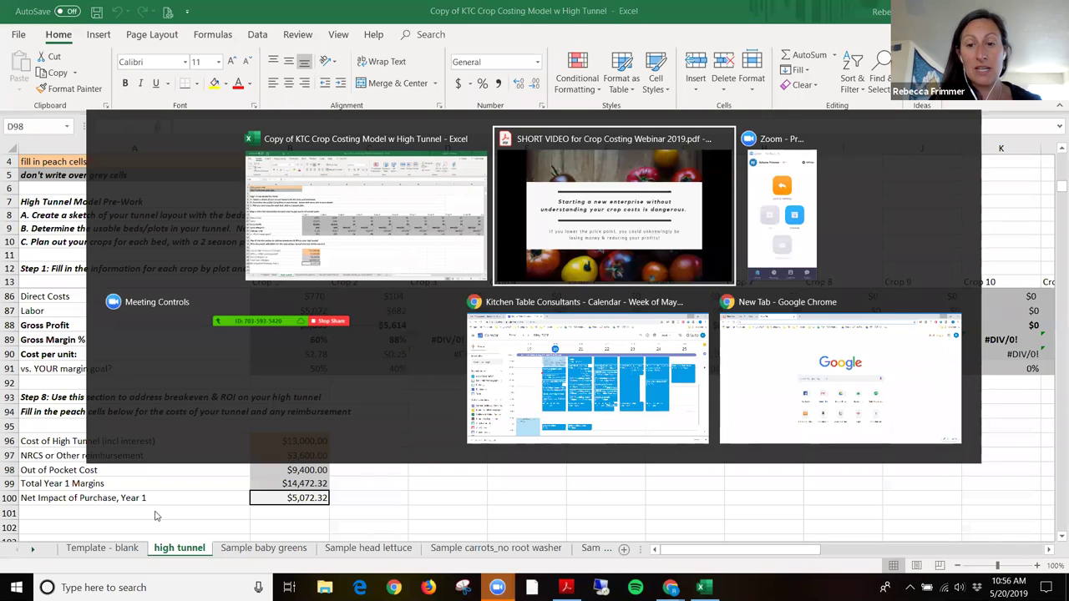
{"action": "left_click", "coordinate": [284, 470]}
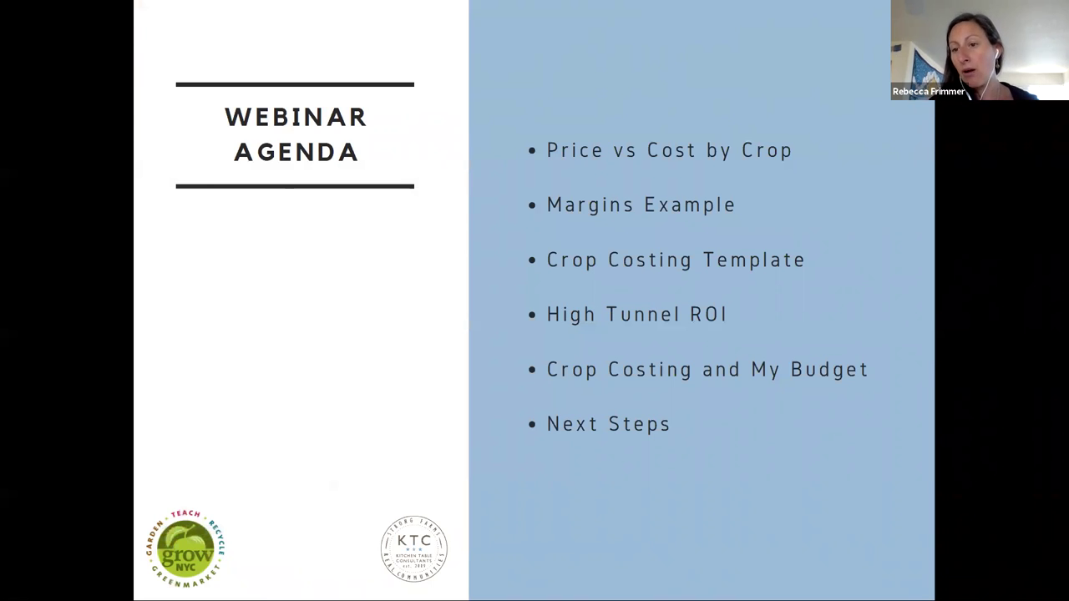
Step through the High Tunnel ROI slide on to Tweaking Your Model
{"action": "left_click", "coordinate": [295, 422]}
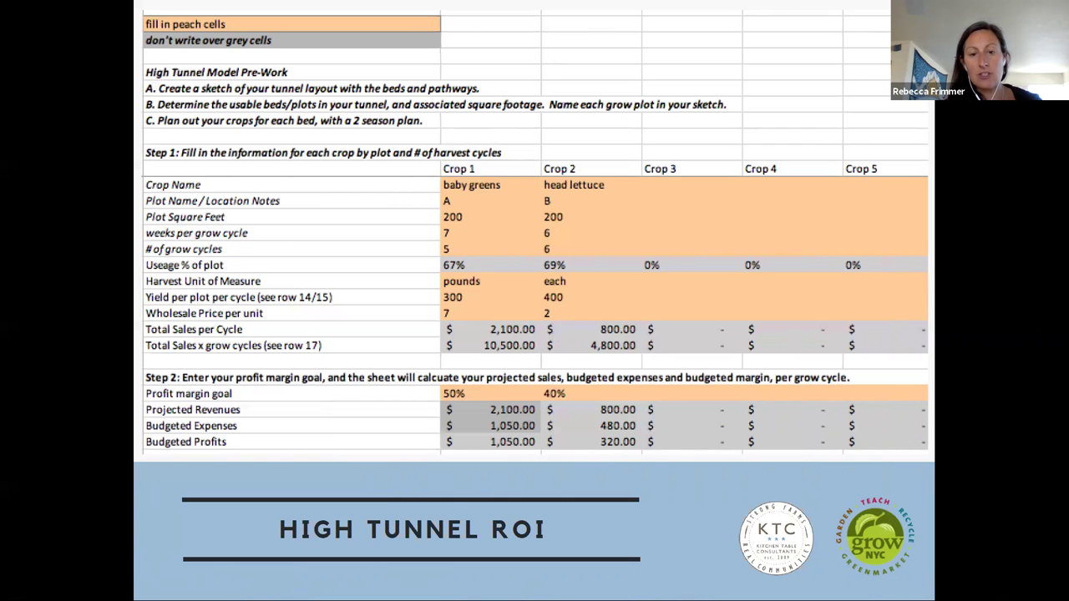
{"action": "key", "text": "Right"}
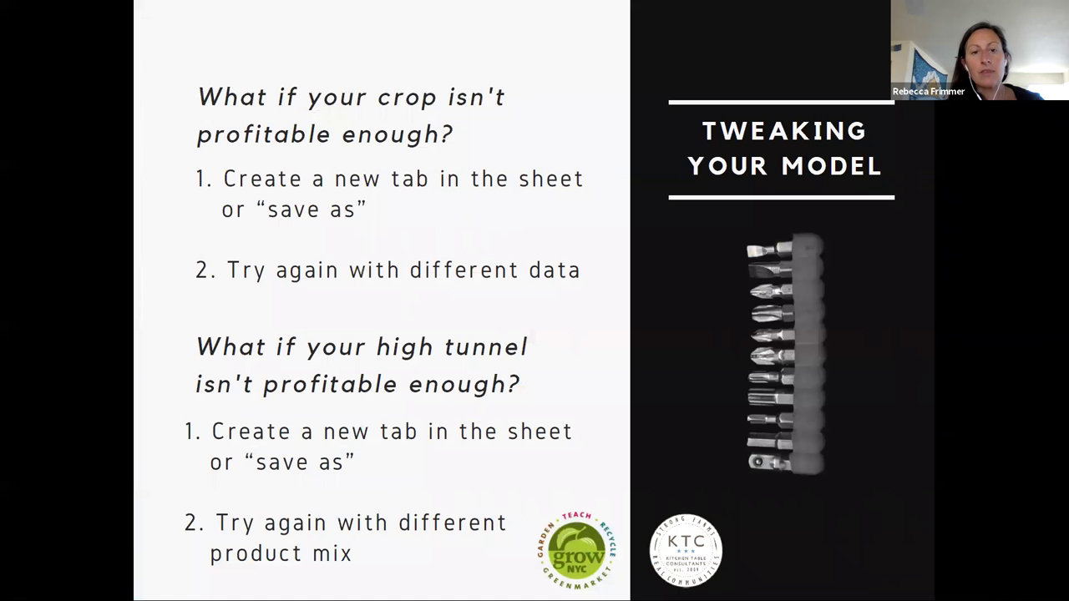